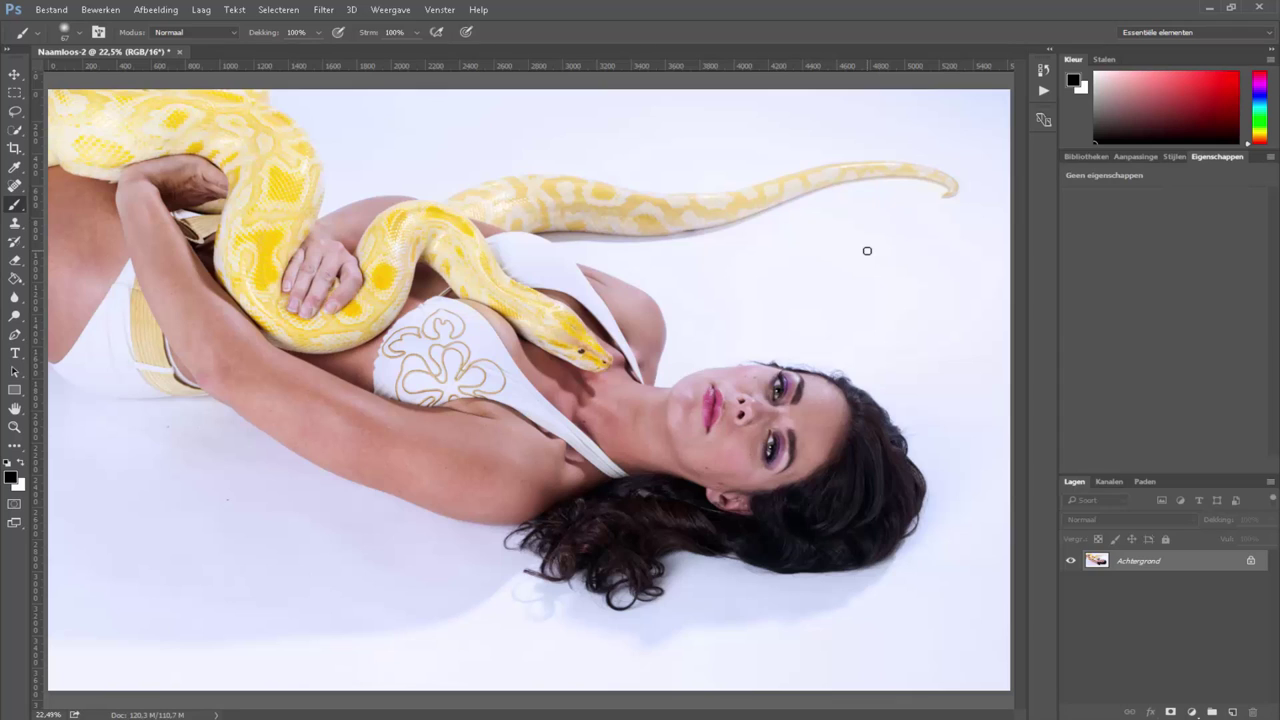
Step: Zoom in on the dusty white backdrop below the woman's lower arm
click(14, 427)
drag(82, 373, 378, 538)
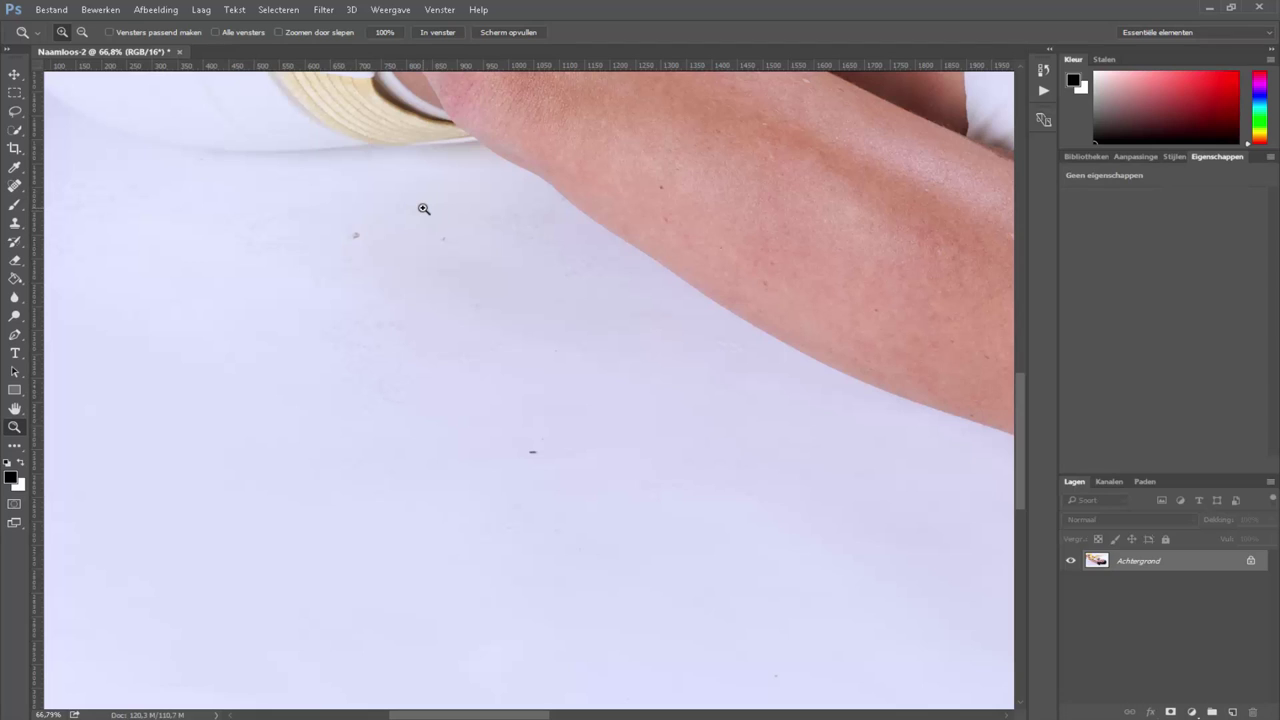
Step: Duplicate the Achtergrond layer into Laag 1 and bring up the Filter menu
key(ctrl+j)
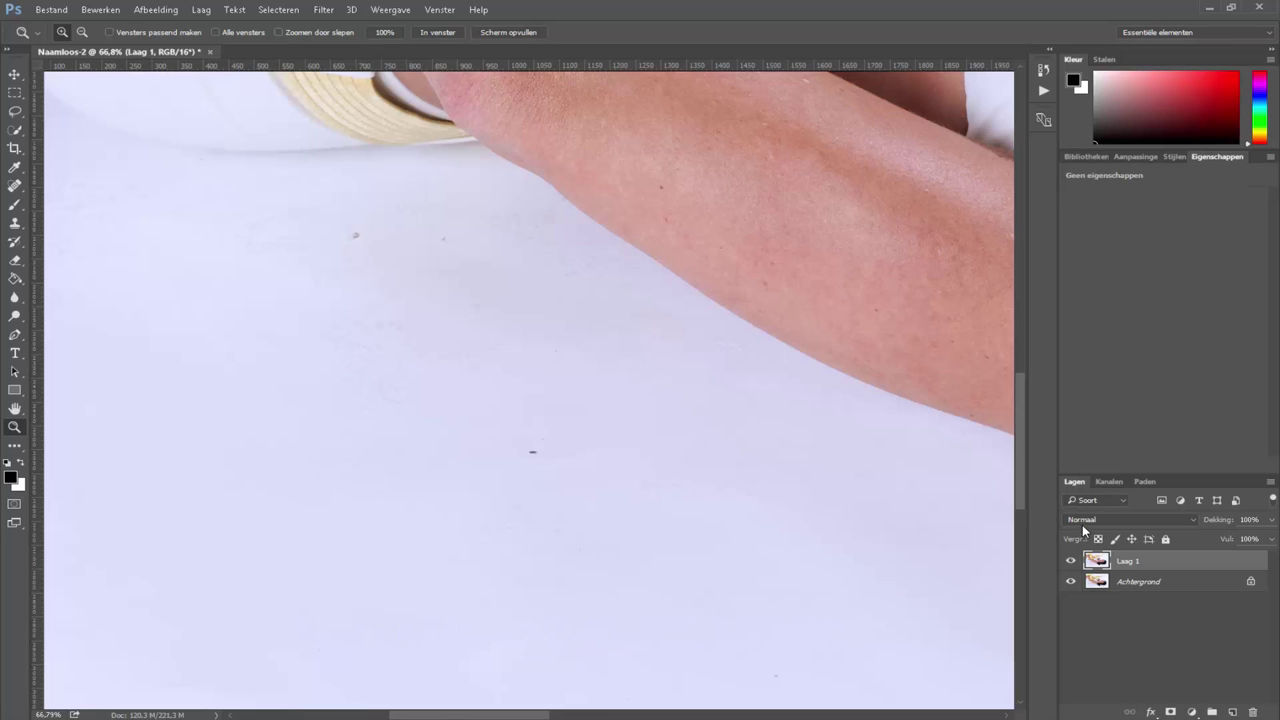
click(324, 10)
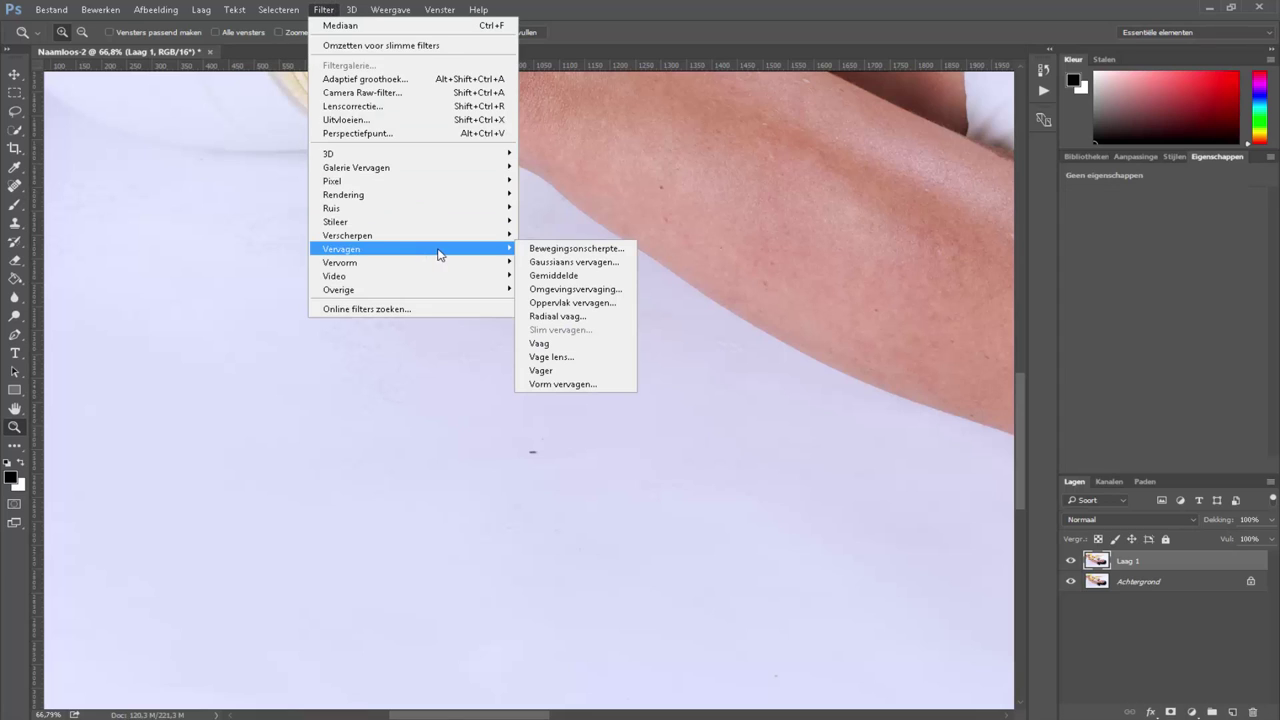
mouse_move(331, 208)
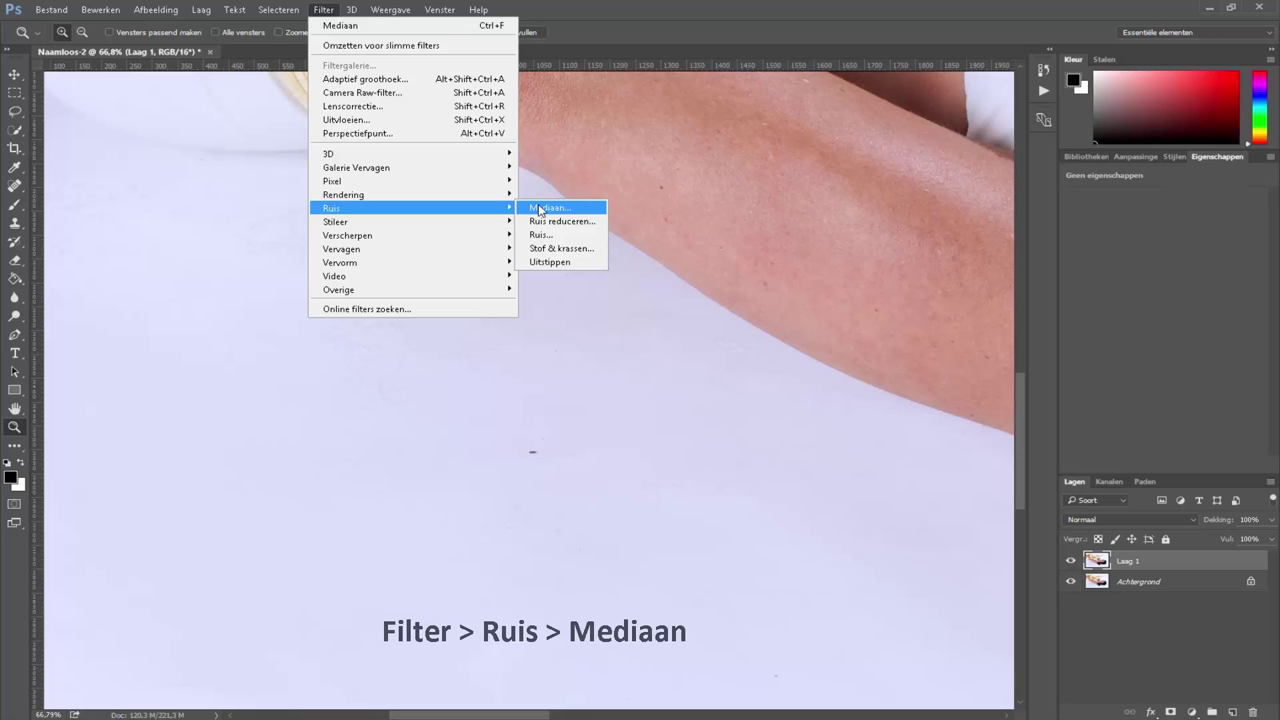
Step: Apply Ruis > Mediaan to Laag 1 with a 28-pixel radius
click(538, 207)
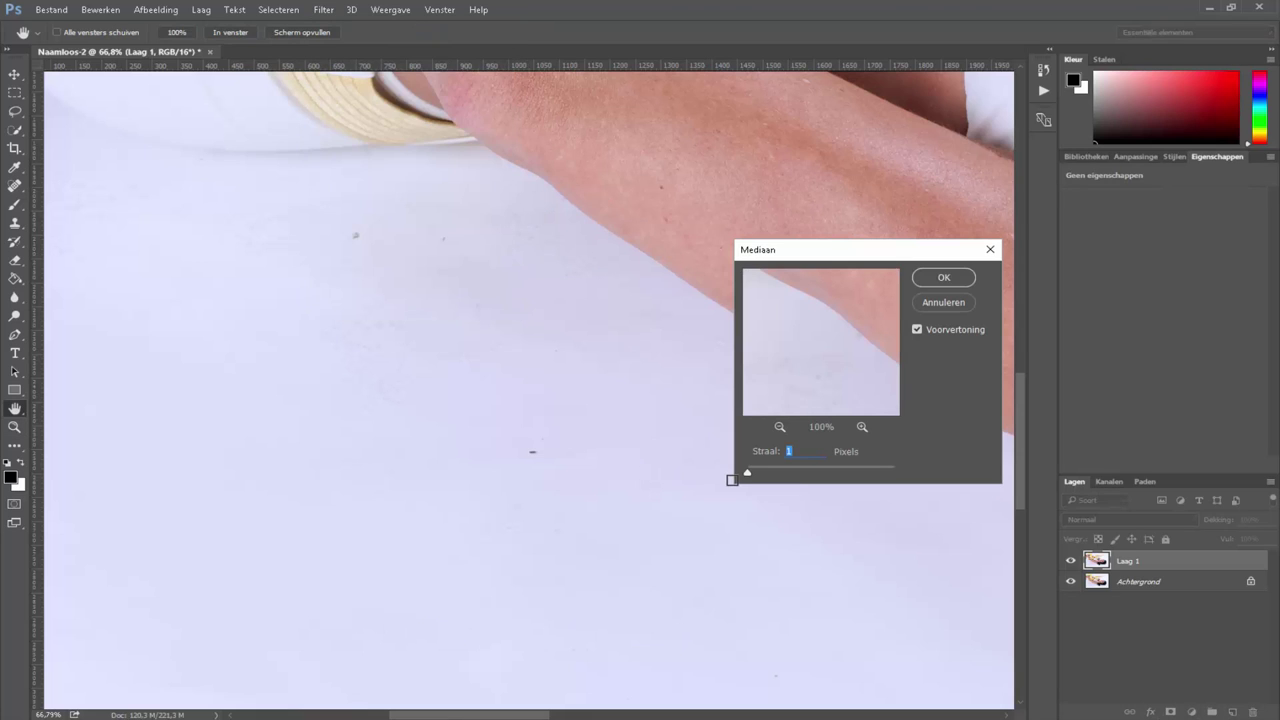
drag(747, 472, 763, 476)
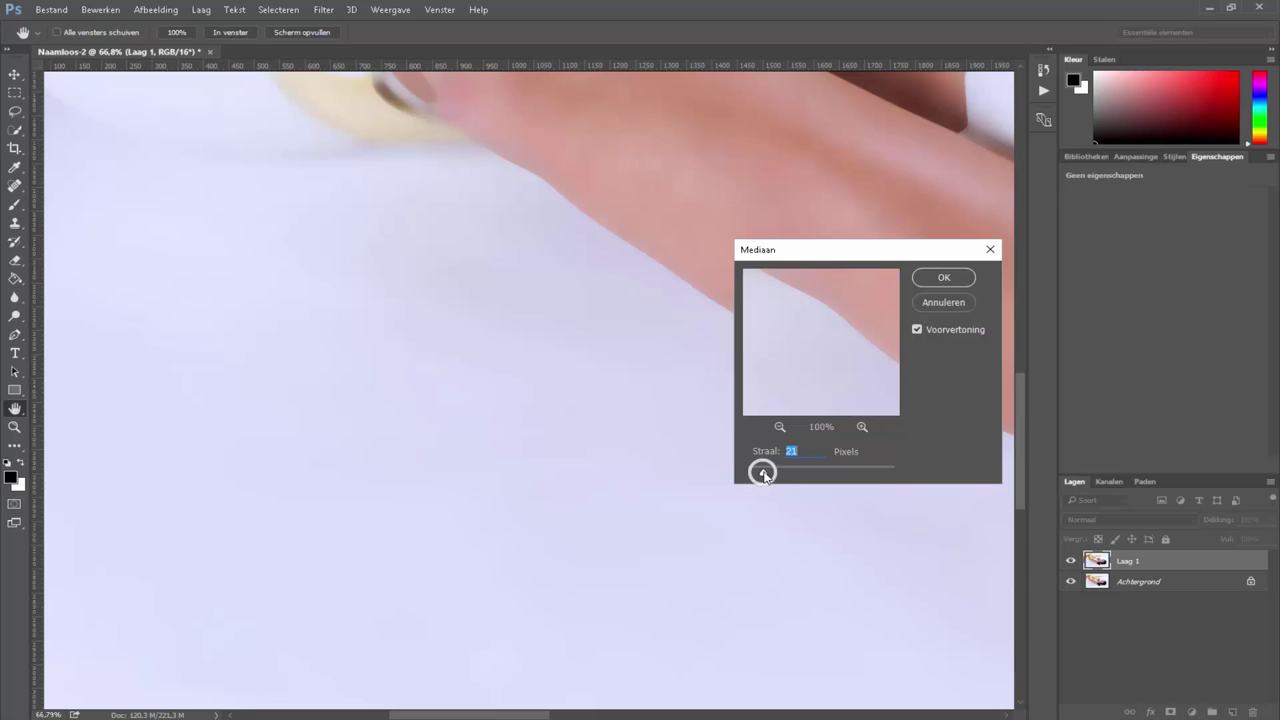
drag(763, 475, 769, 472)
click(941, 272)
key(z)
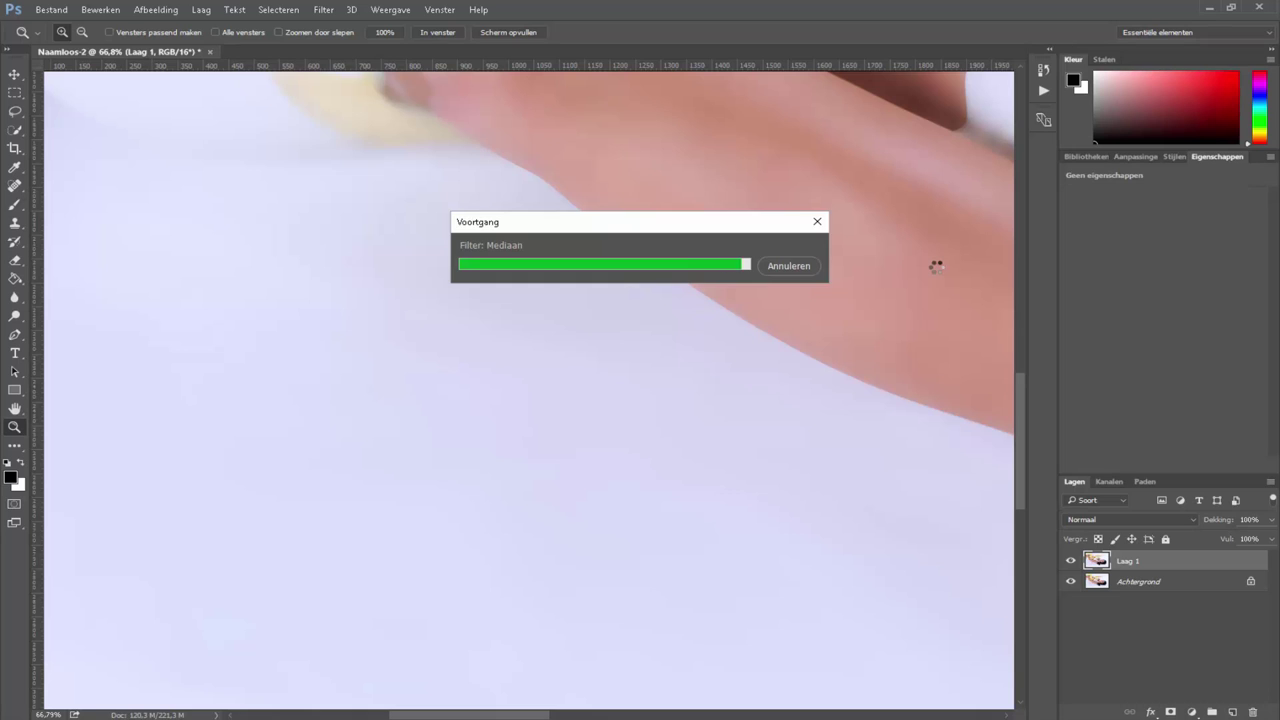
Step: Fit the whole Median-blurred photo in the window with Ctrl+0
key(ctrl+0)
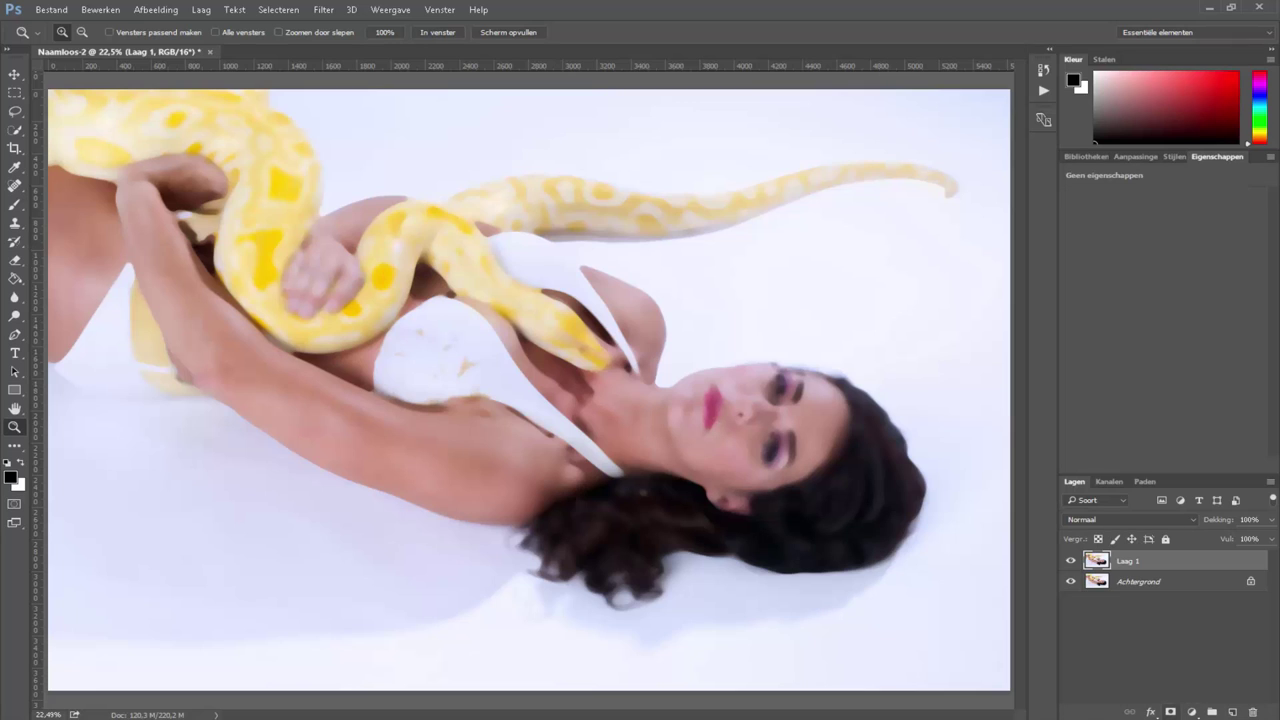
Step: Add an inverted black mask to Laag 1 and zoom in below the arm
click(1170, 712)
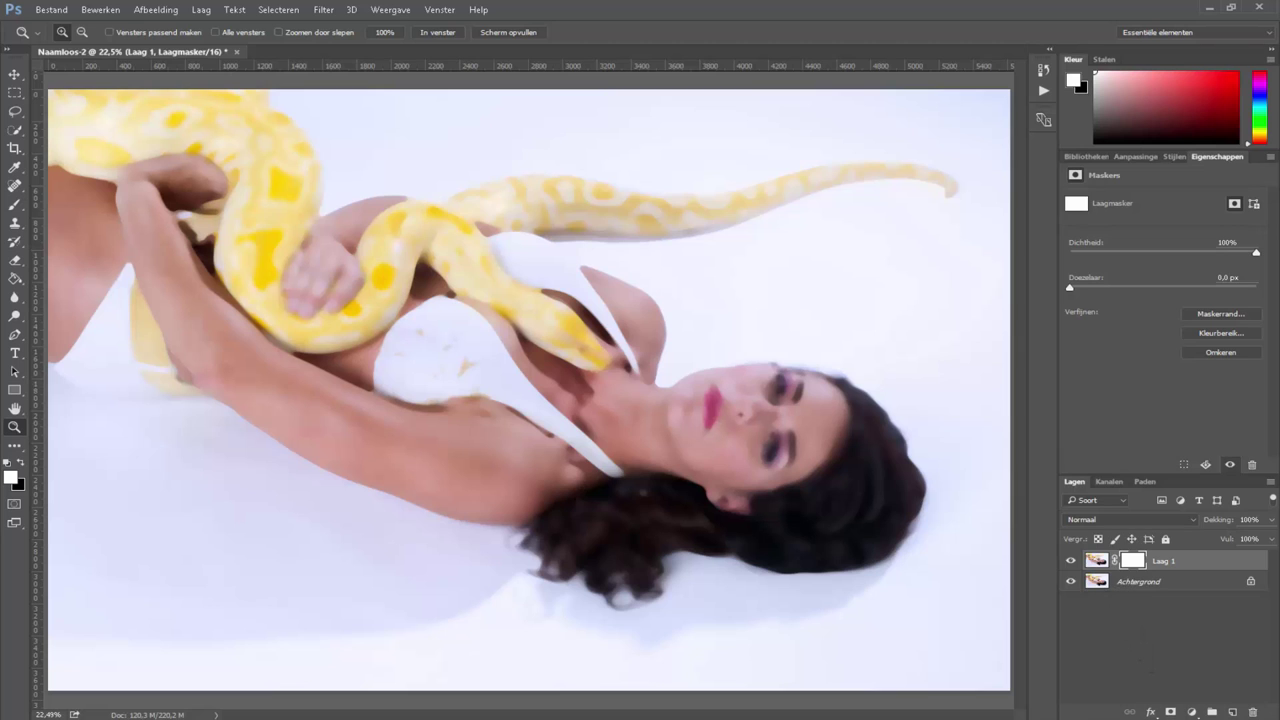
key(ctrl+i)
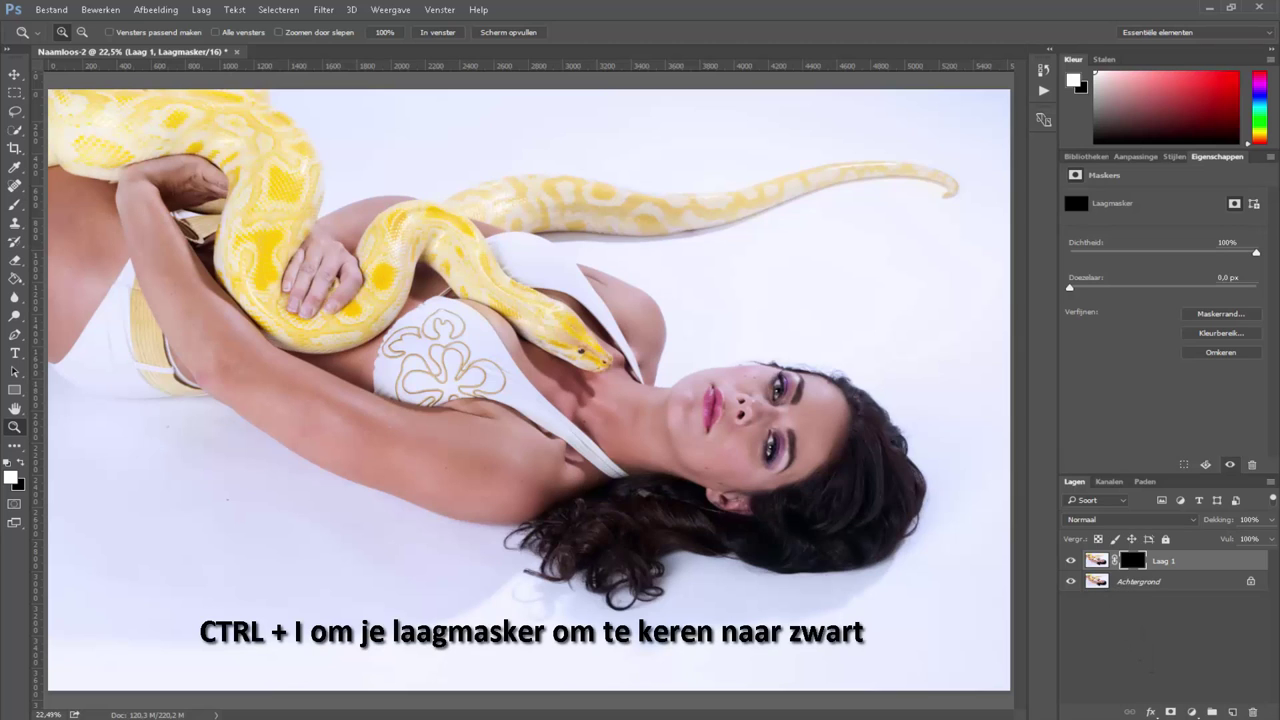
drag(373, 349, 94, 627)
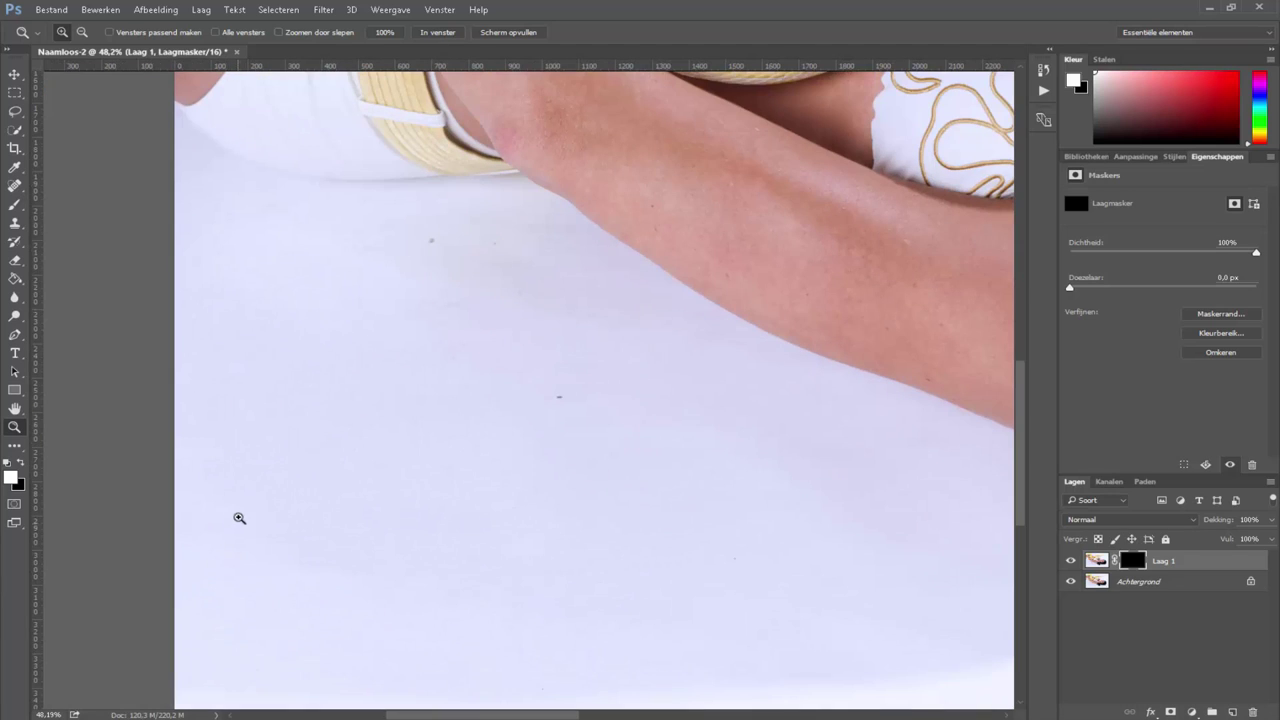
Step: Set the Brush tool size to 183 px
click(15, 204)
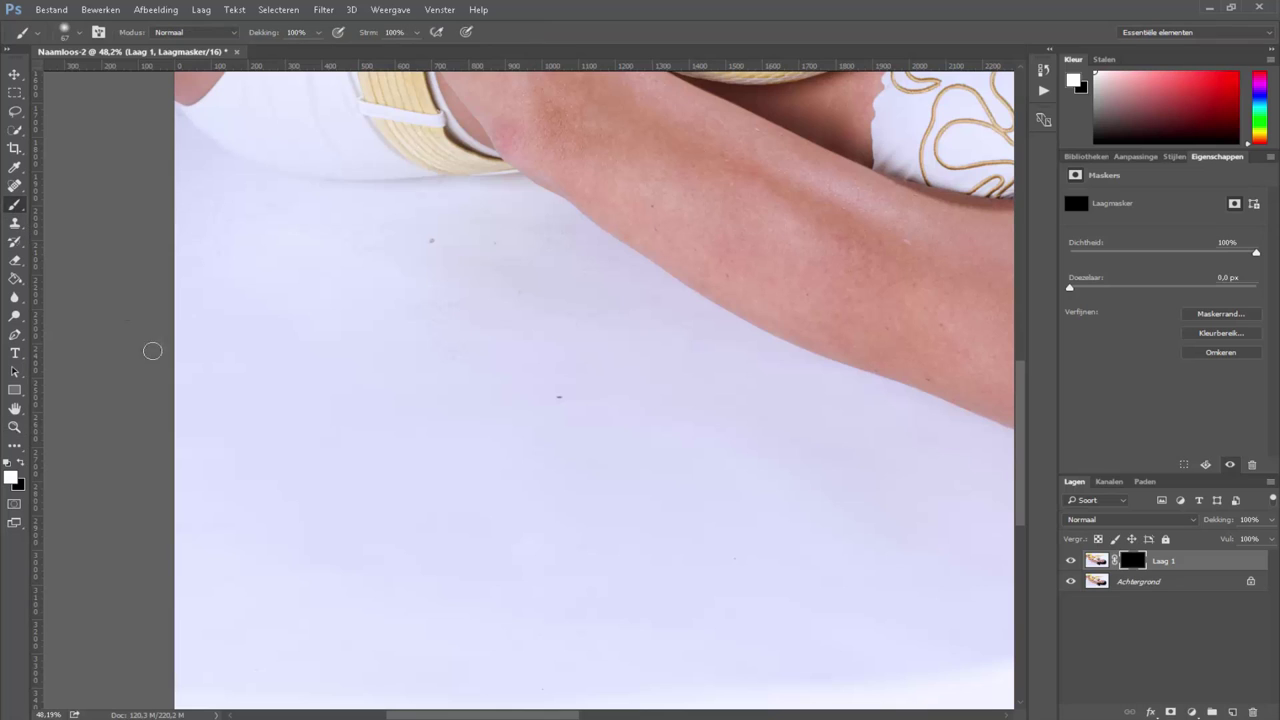
right_click(437, 284)
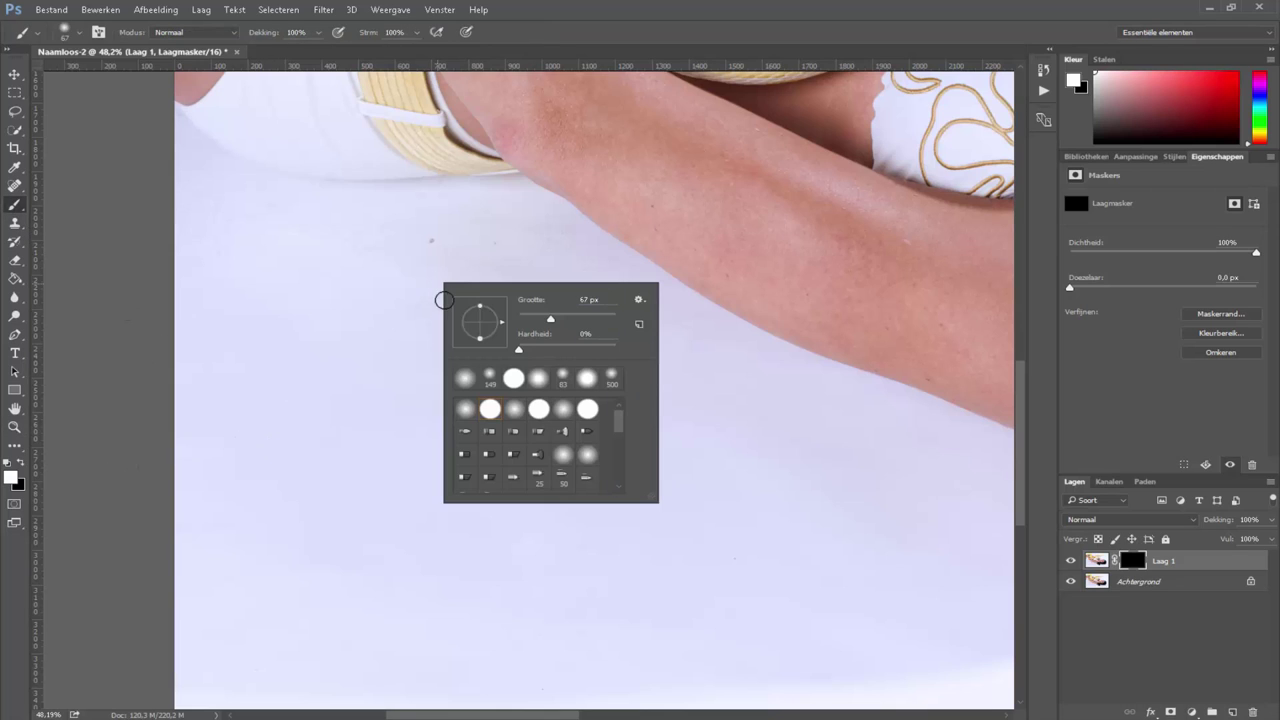
double_click(589, 299)
text(183)
key(Return)
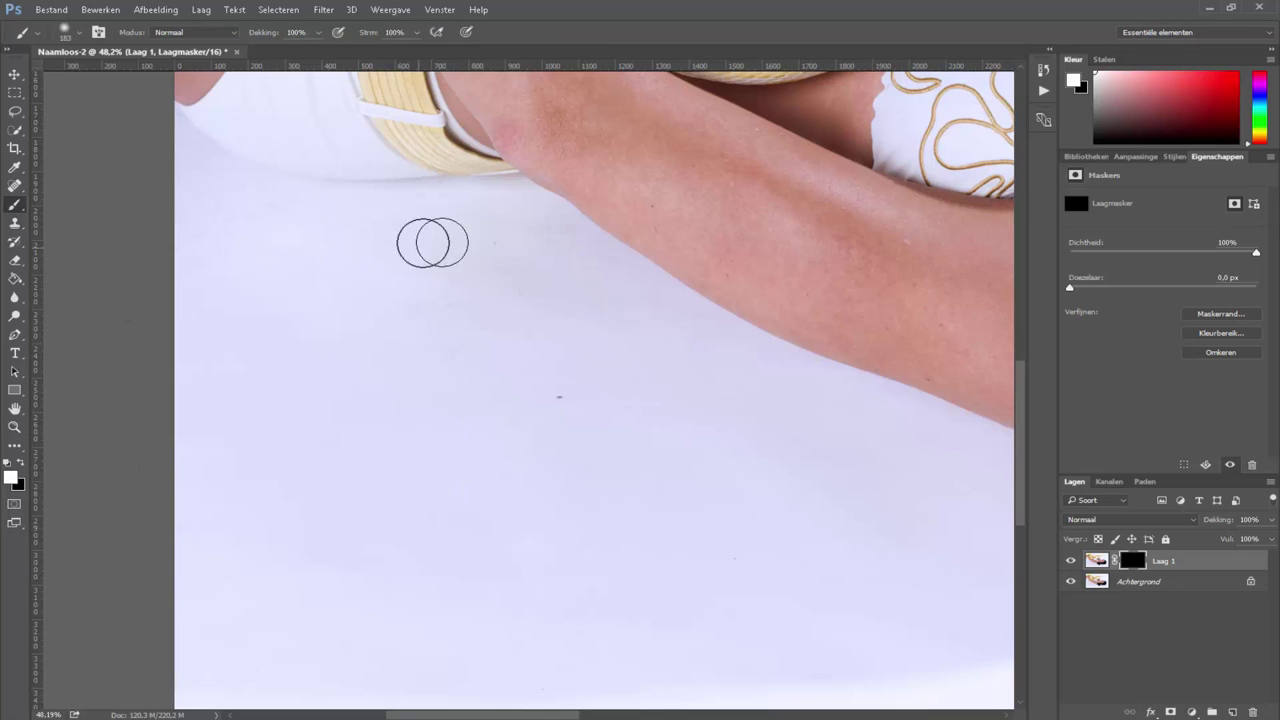
Step: Paint white on the mask over the spotted backdrop below the arm
mouse_move(536, 257)
mouse_down()
mouse_move(684, 332)
mouse_move(785, 445)
mouse_move(532, 395)
mouse_move(448, 316)
mouse_move(532, 314)
mouse_up()
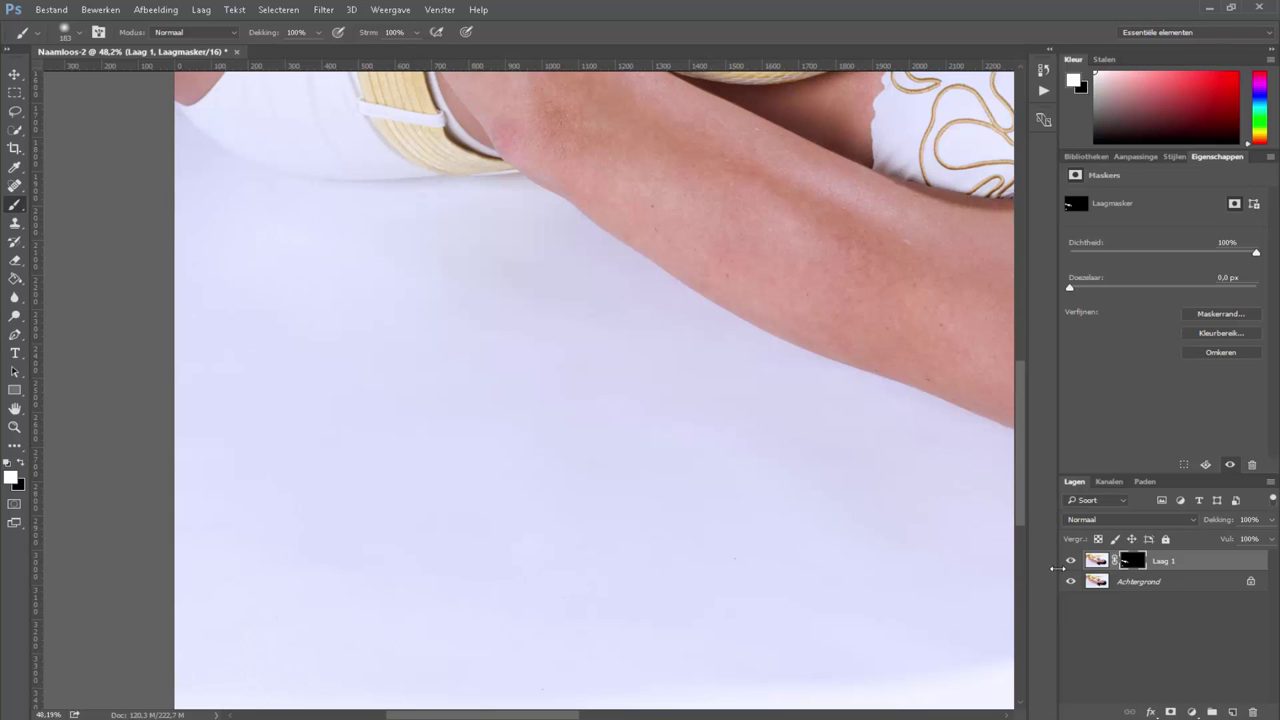
mouse_move(1021, 507)
mouse_down()
mouse_move(1023, 526)
mouse_move(1030, 468)
mouse_up()
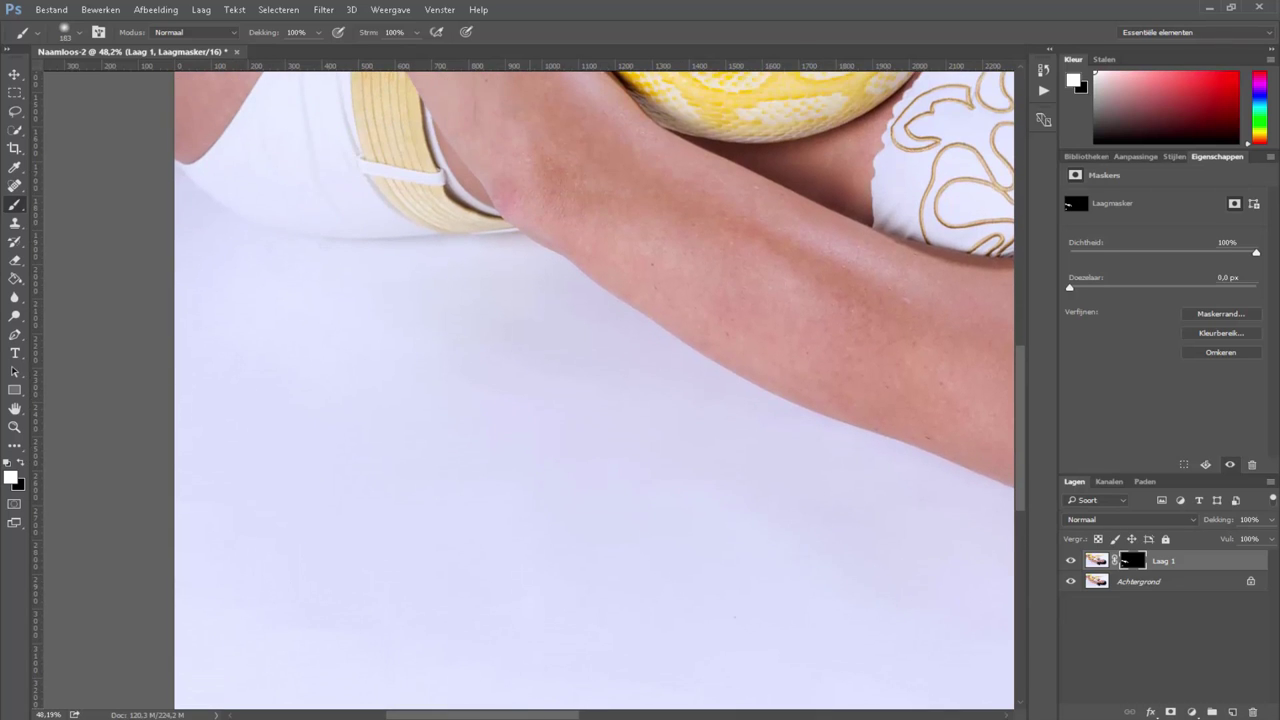
mouse_move(511, 717)
mouse_down()
mouse_move(855, 710)
mouse_move(991, 480)
mouse_move(626, 694)
mouse_up()
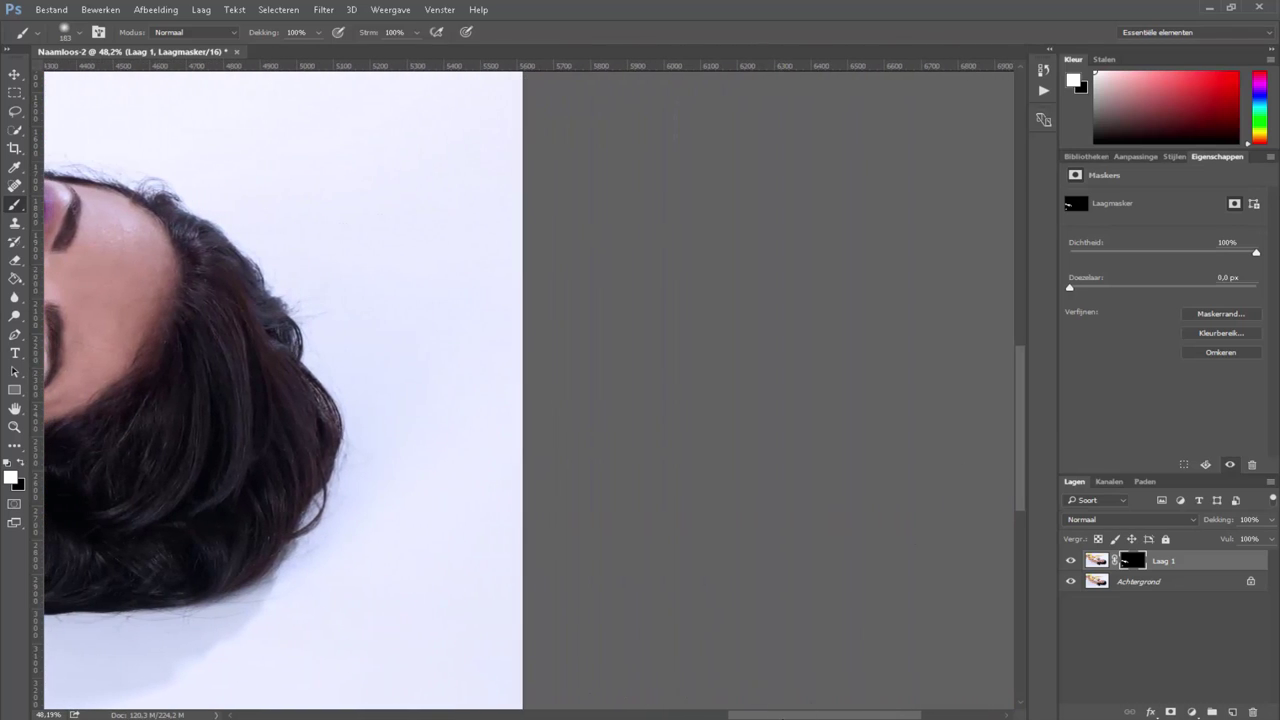
Step: Paint a few more mask strokes, then reduce the brush size to 95 px
scroll(871, 586, left, 6)
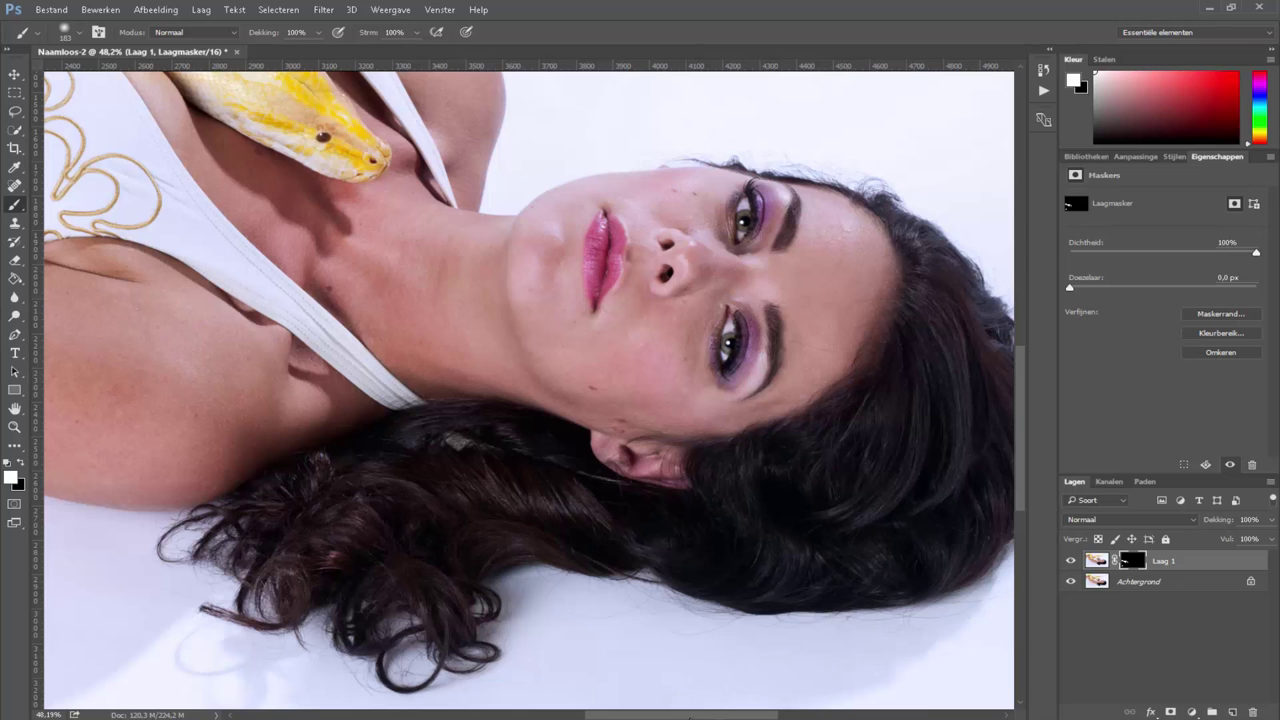
drag(688, 716, 708, 716)
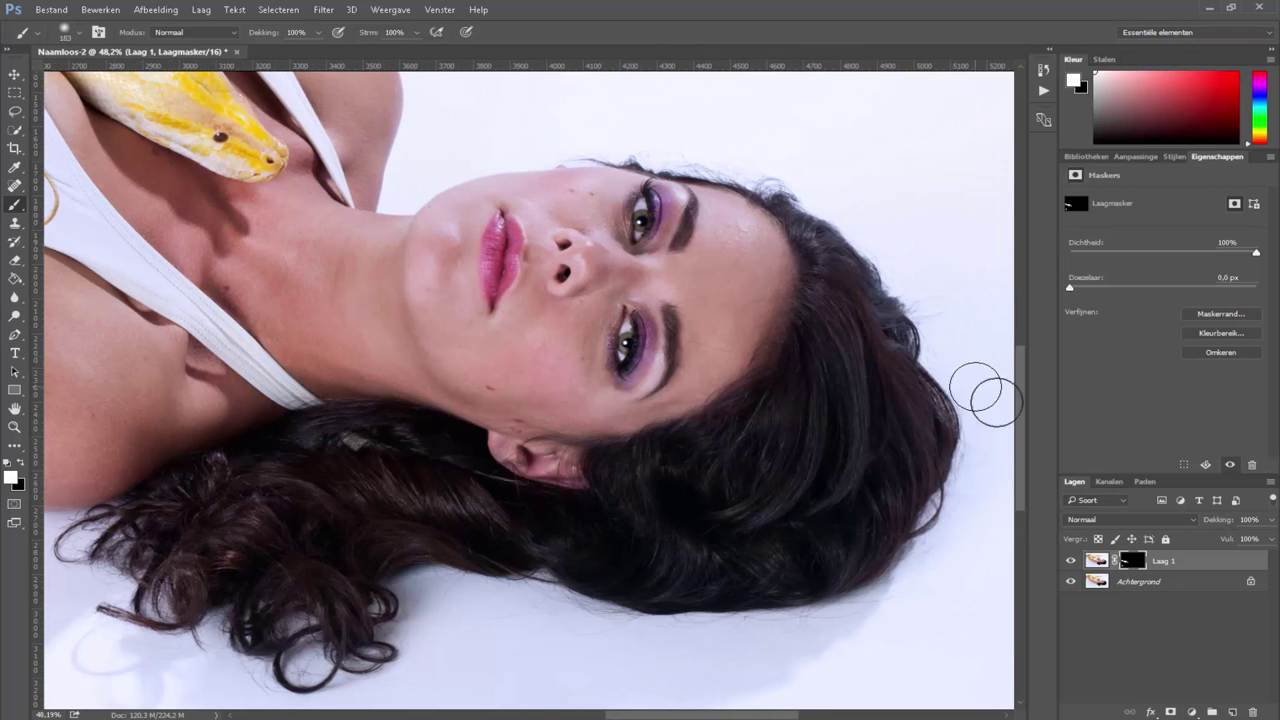
drag(1022, 433, 1022, 466)
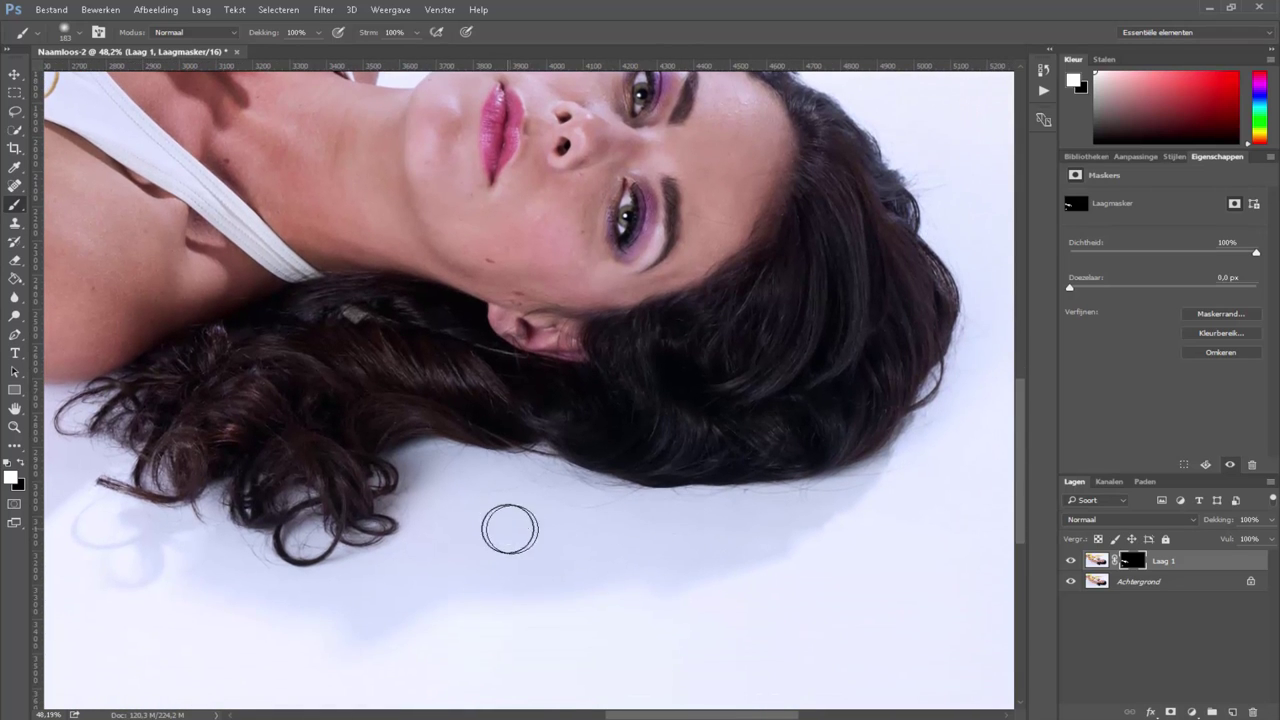
right_click(512, 530)
text(95)
key(Return)
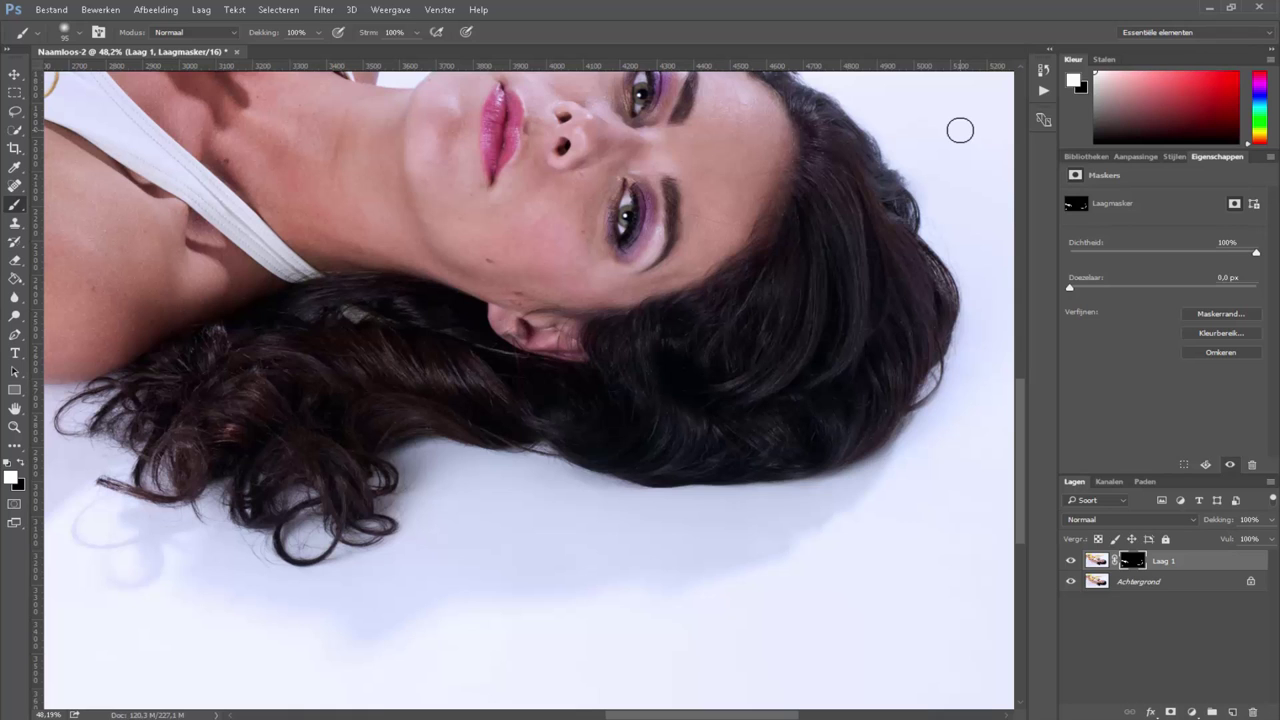
Step: Fit the retouched photo in the window to check the spot-free backdrop
key(ctrl+0)
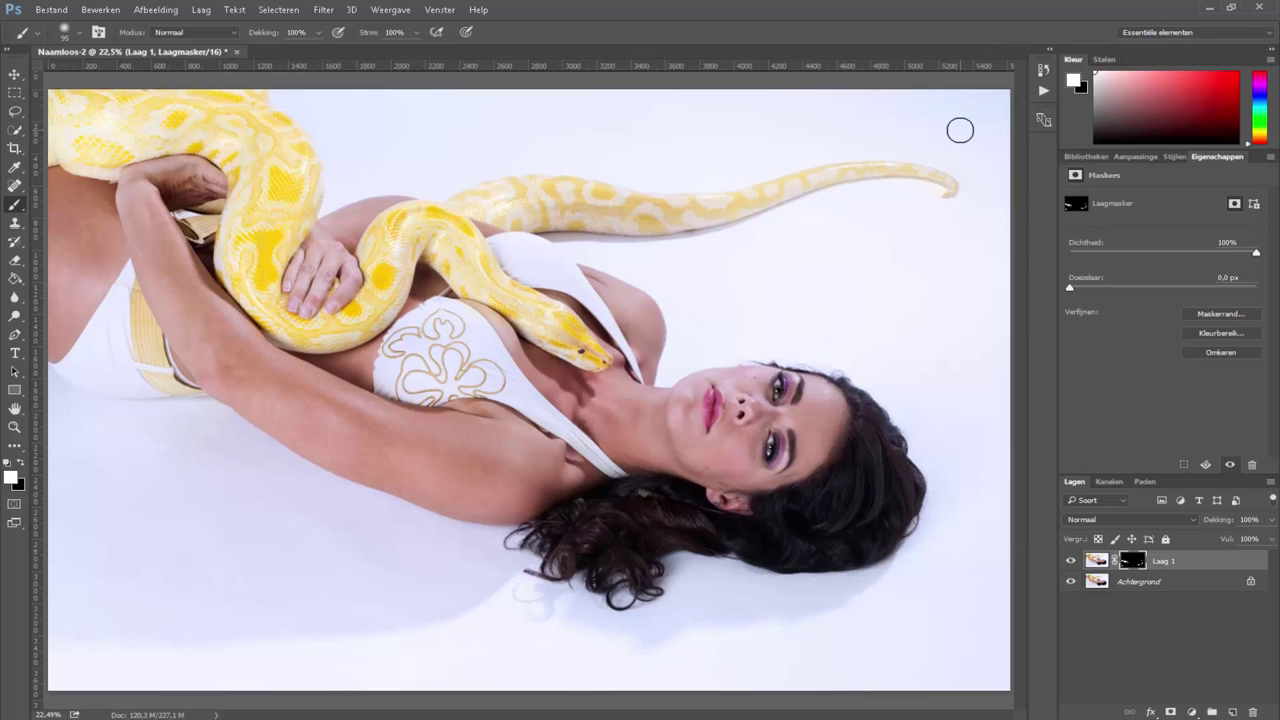